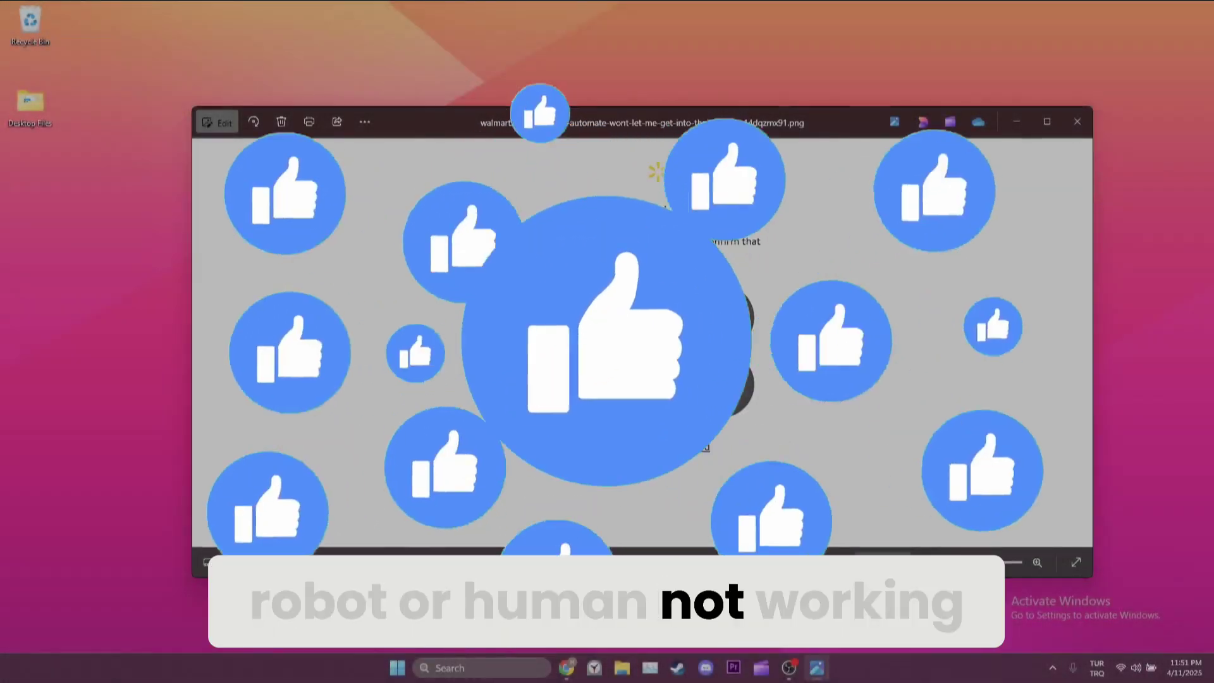
Close the Photos window showing the Walmart captcha screenshot
{"action": "left_click", "coordinate": [1084, 130]}
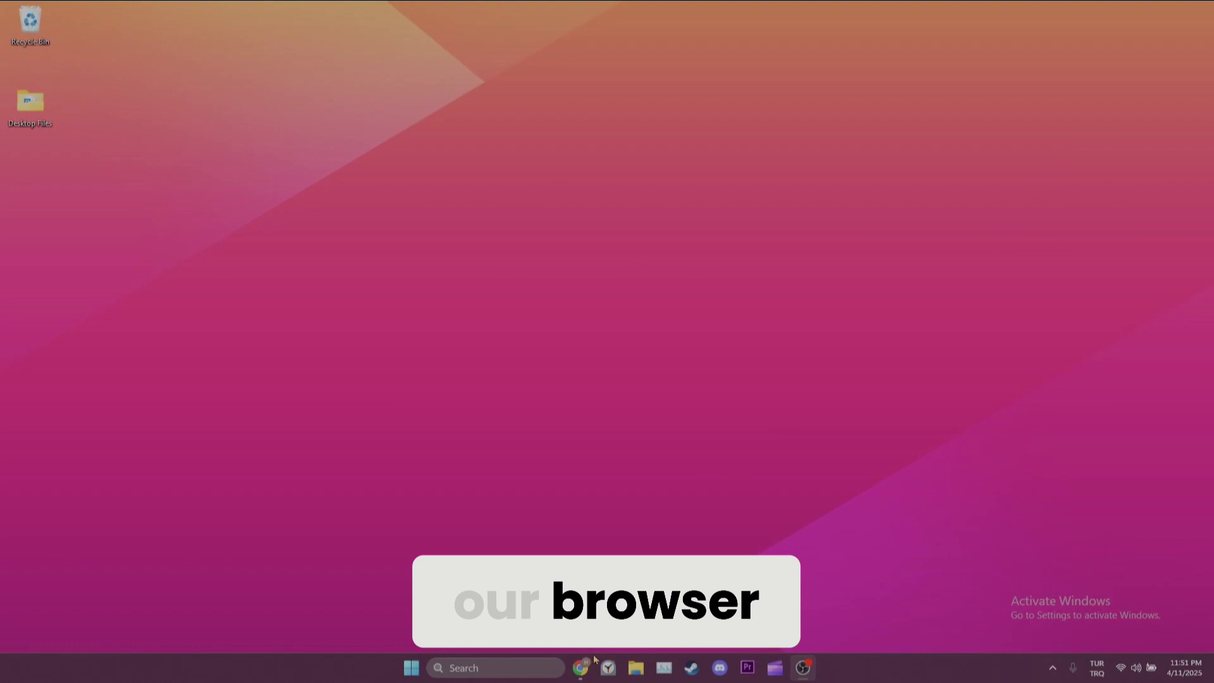
Start Chrome from the taskbar and open Settings from its three-dot menu
{"action": "left_click", "coordinate": [583, 667]}
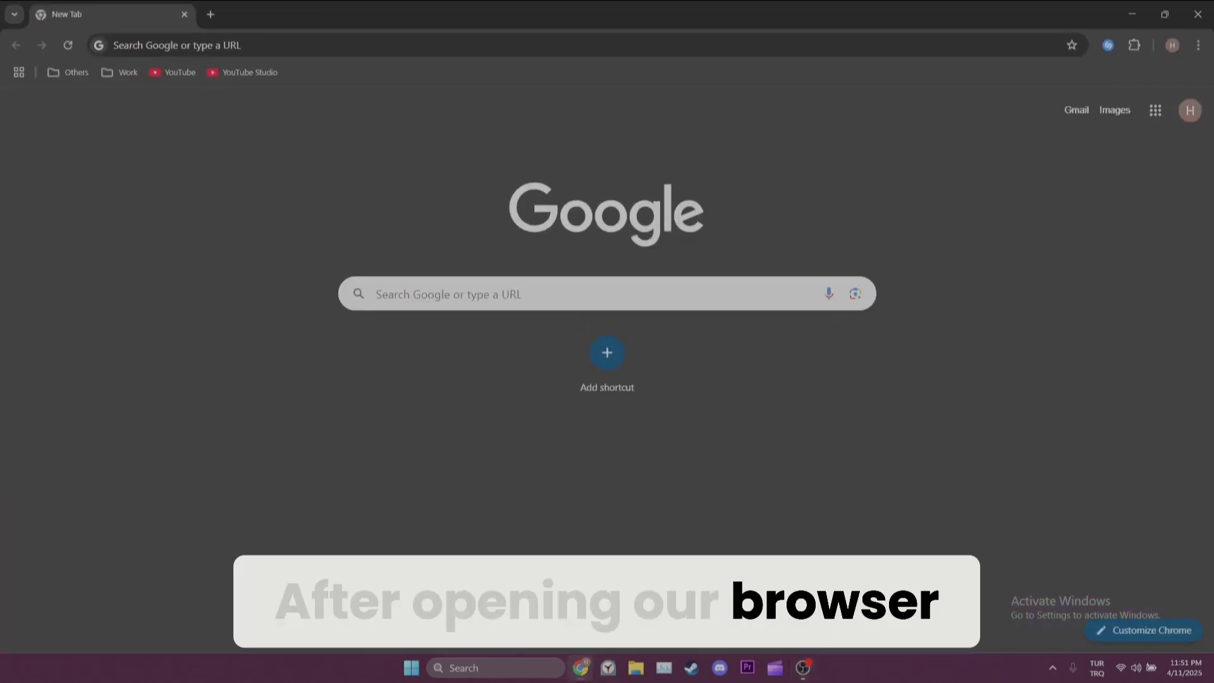
{"action": "left_click", "coordinate": [1198, 45]}
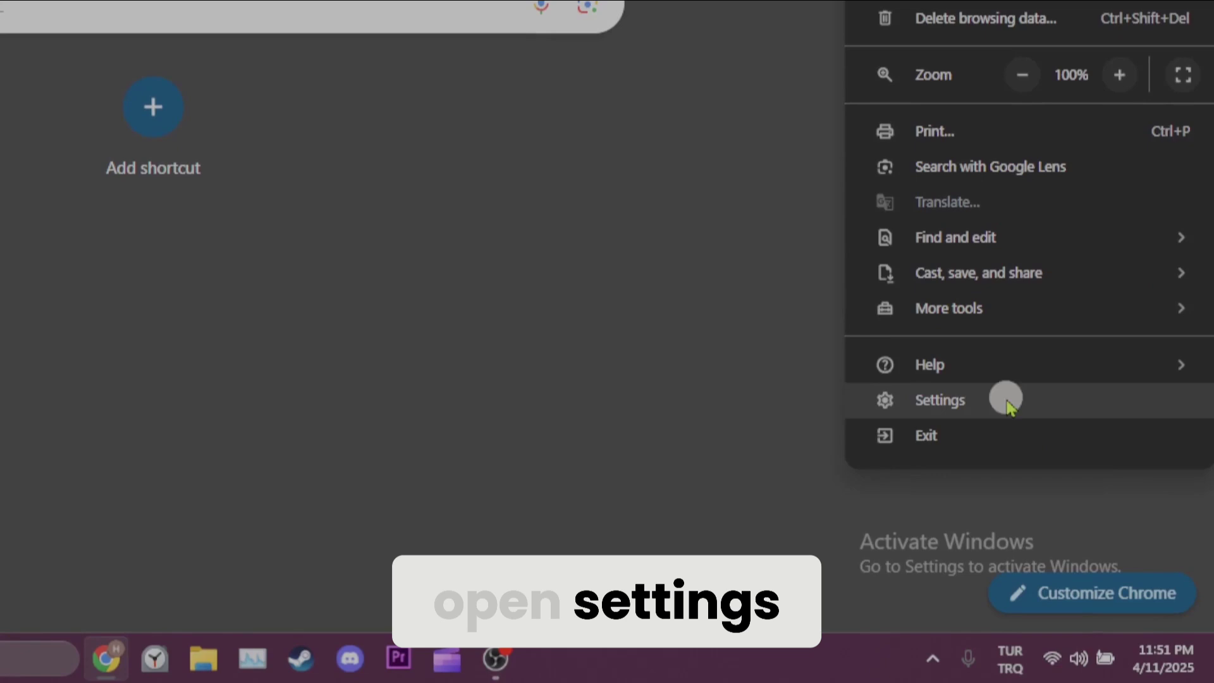
{"action": "left_click", "coordinate": [1008, 403]}
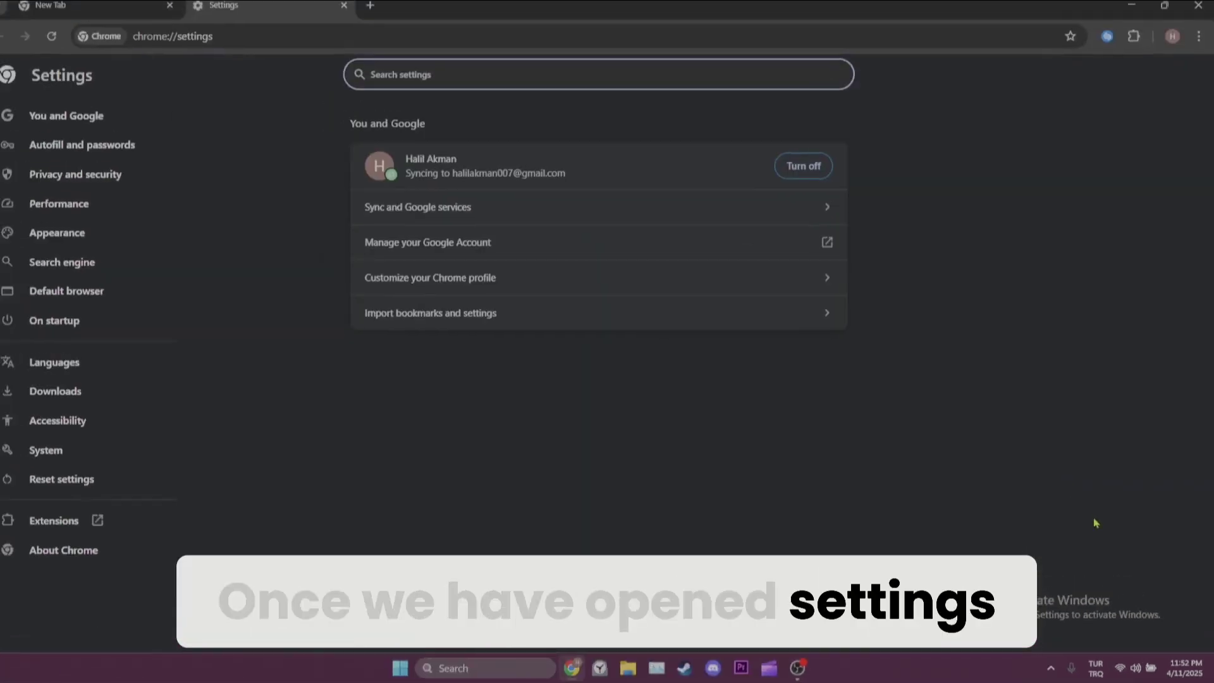
Go to Privacy and security, then Third-party cookies, then See all site data and permissions
{"action": "left_click", "coordinate": [142, 183]}
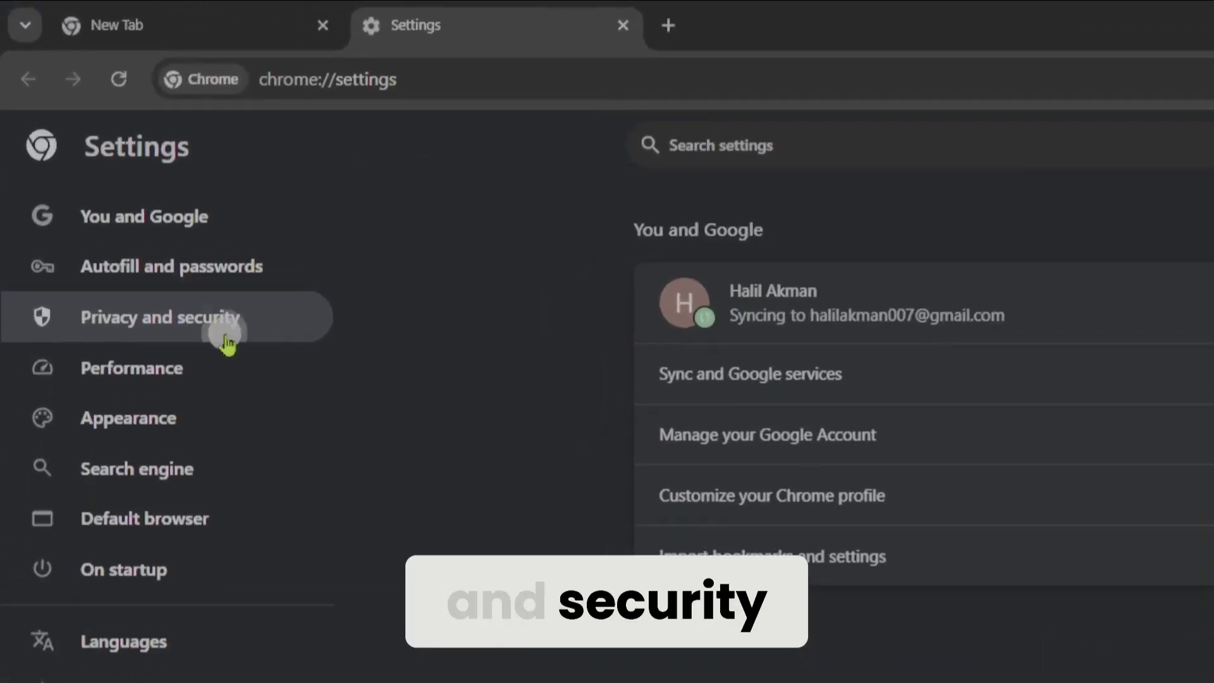
{"action": "left_click", "coordinate": [844, 631]}
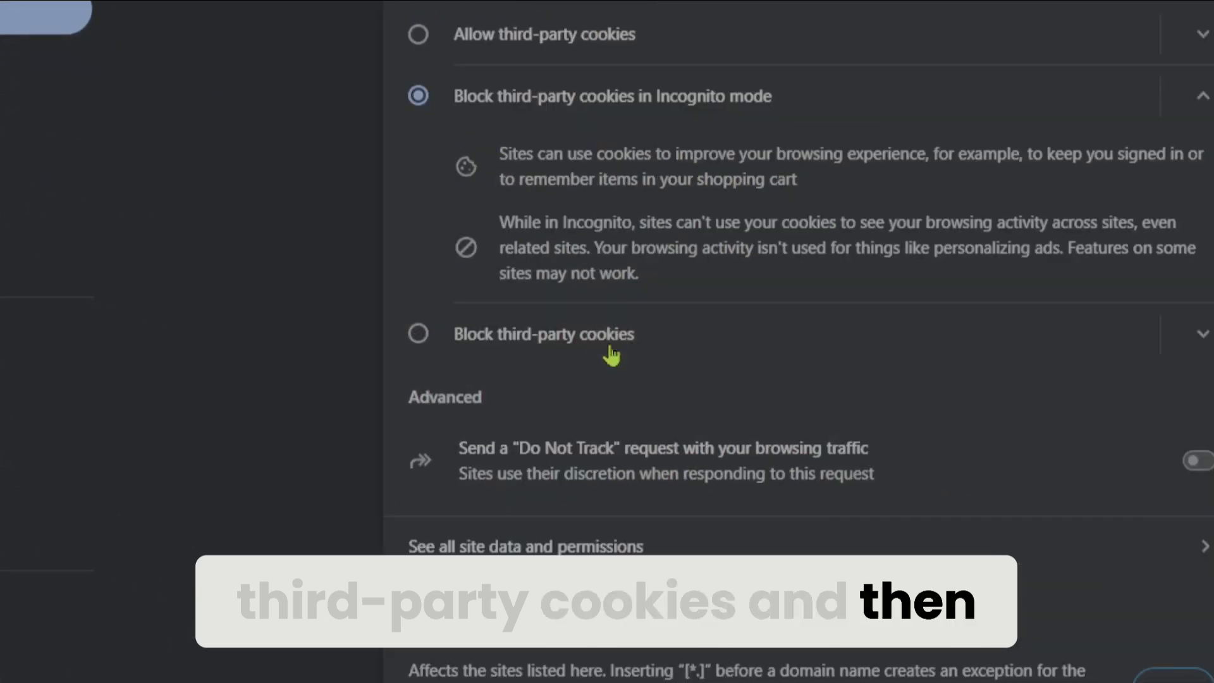
{"action": "scroll", "coordinate": [611, 354], "scroll_direction": "down", "scroll_amount": 2}
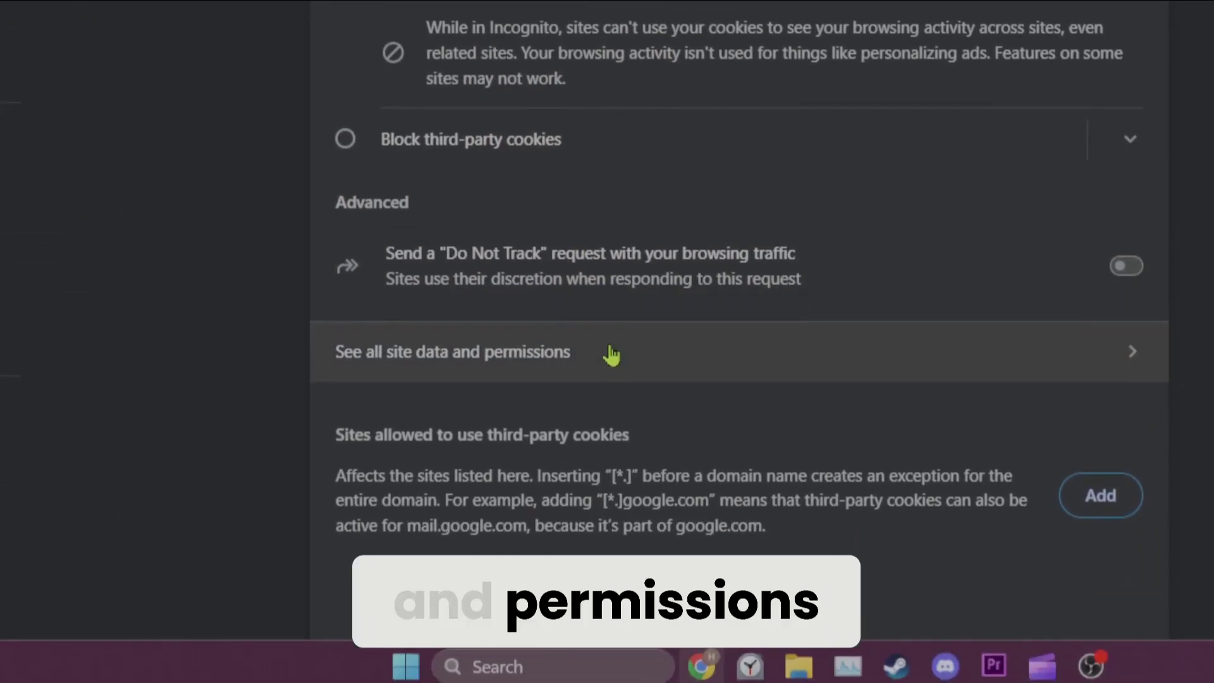
{"action": "left_click", "coordinate": [611, 354]}
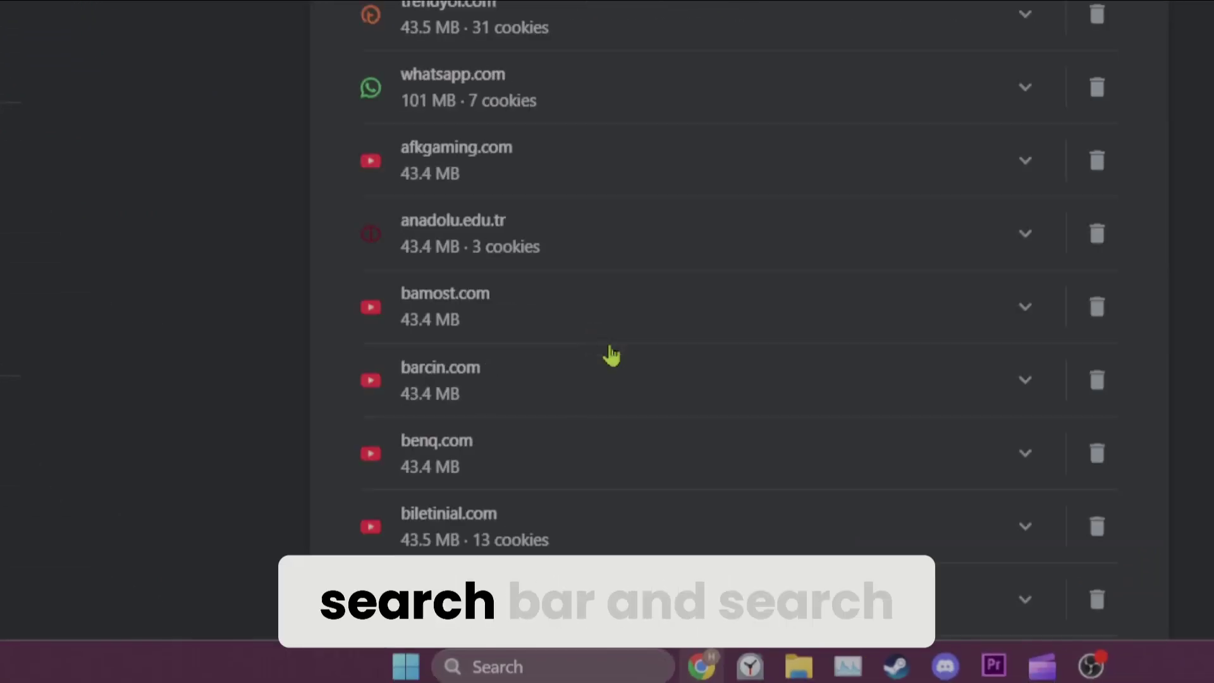
{"action": "scroll", "coordinate": [609, 354], "scroll_direction": "up", "scroll_amount": 5}
Search the site list for walmart and delete walmart.com's stored data and permissions
{"action": "left_click", "coordinate": [608, 214]}
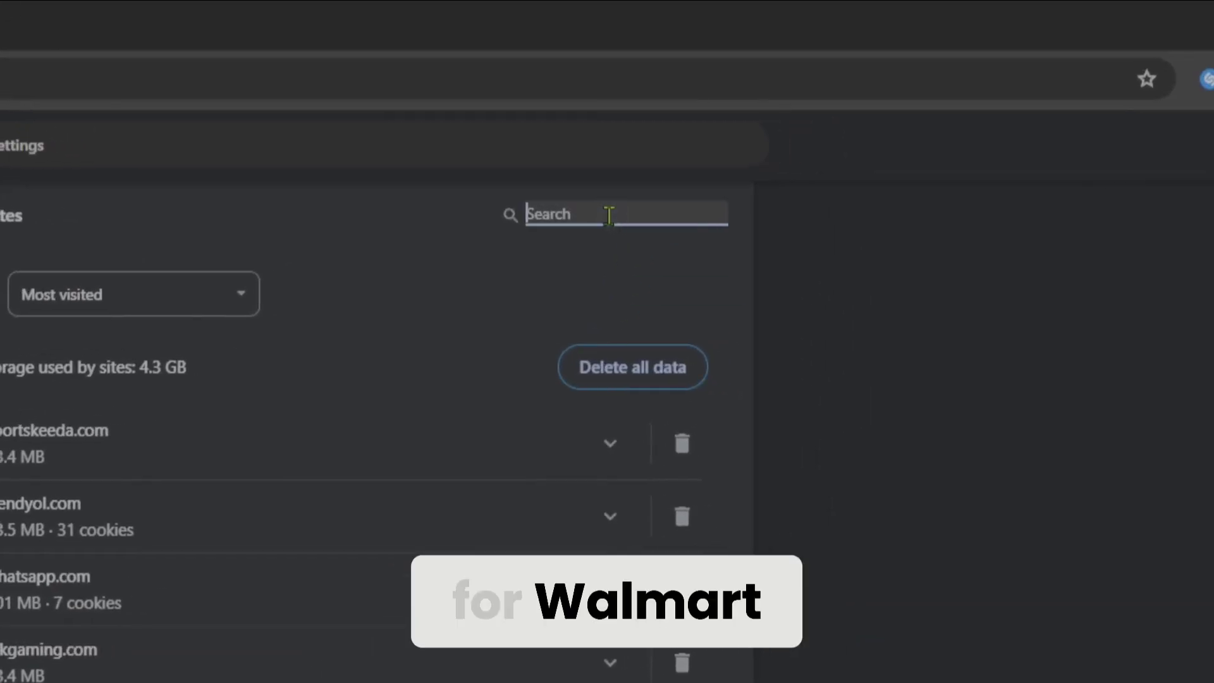
{"action": "type", "text": "walmart"}
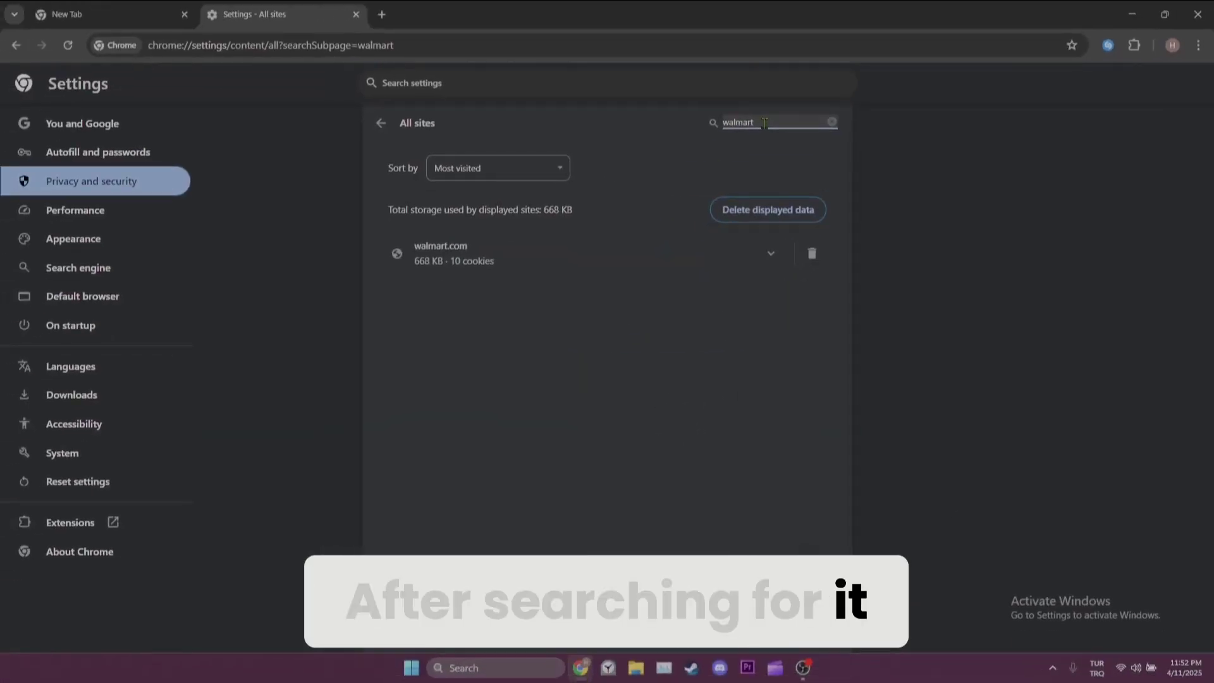
{"action": "left_click", "coordinate": [814, 254]}
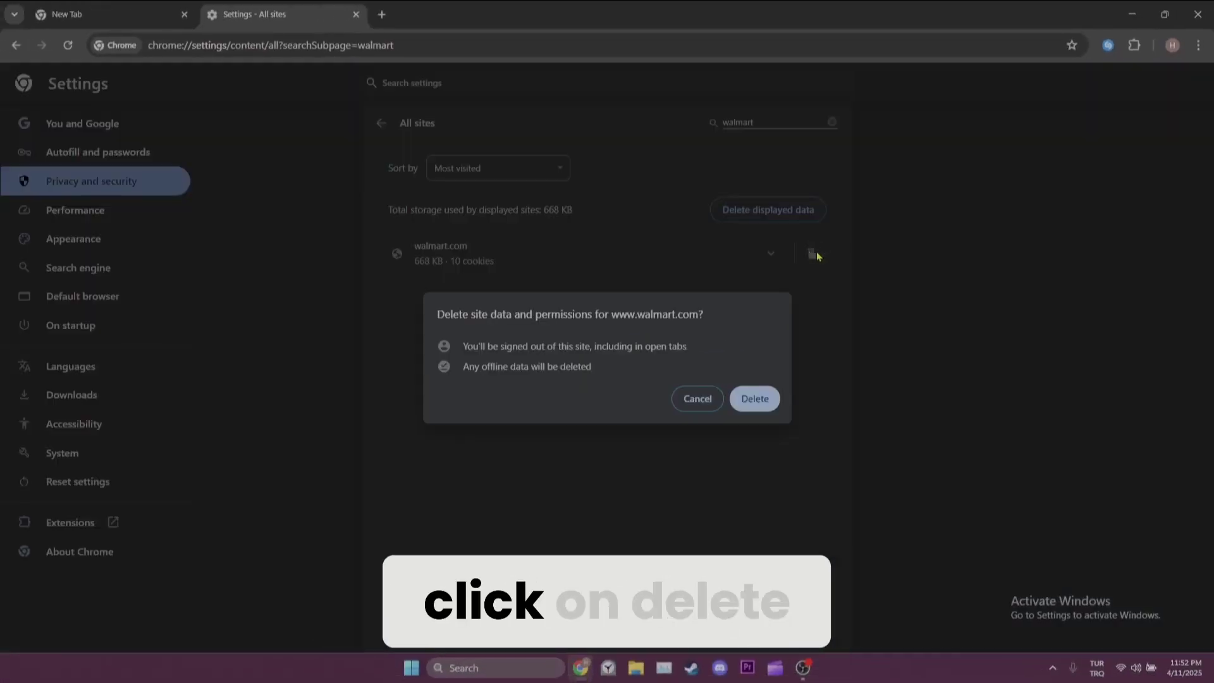
{"action": "left_click", "coordinate": [752, 400]}
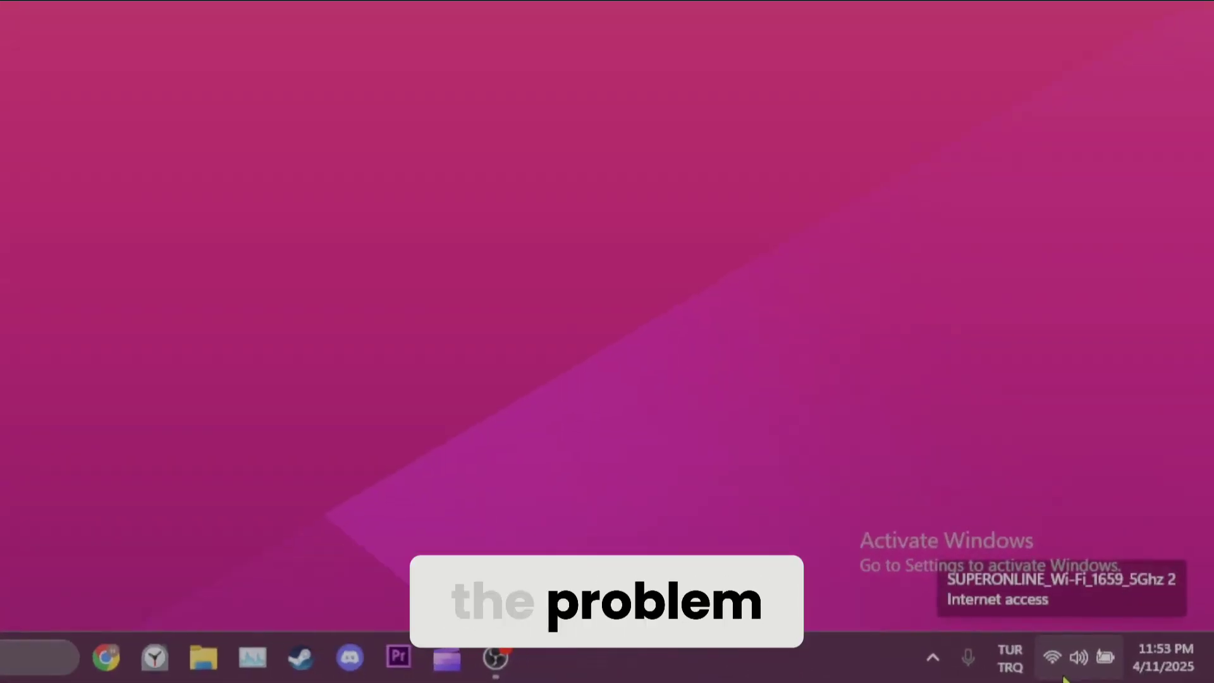
Connect Wi-Fi to the phone hotspot network named "." from the network tray
{"action": "left_click", "coordinate": [1125, 672]}
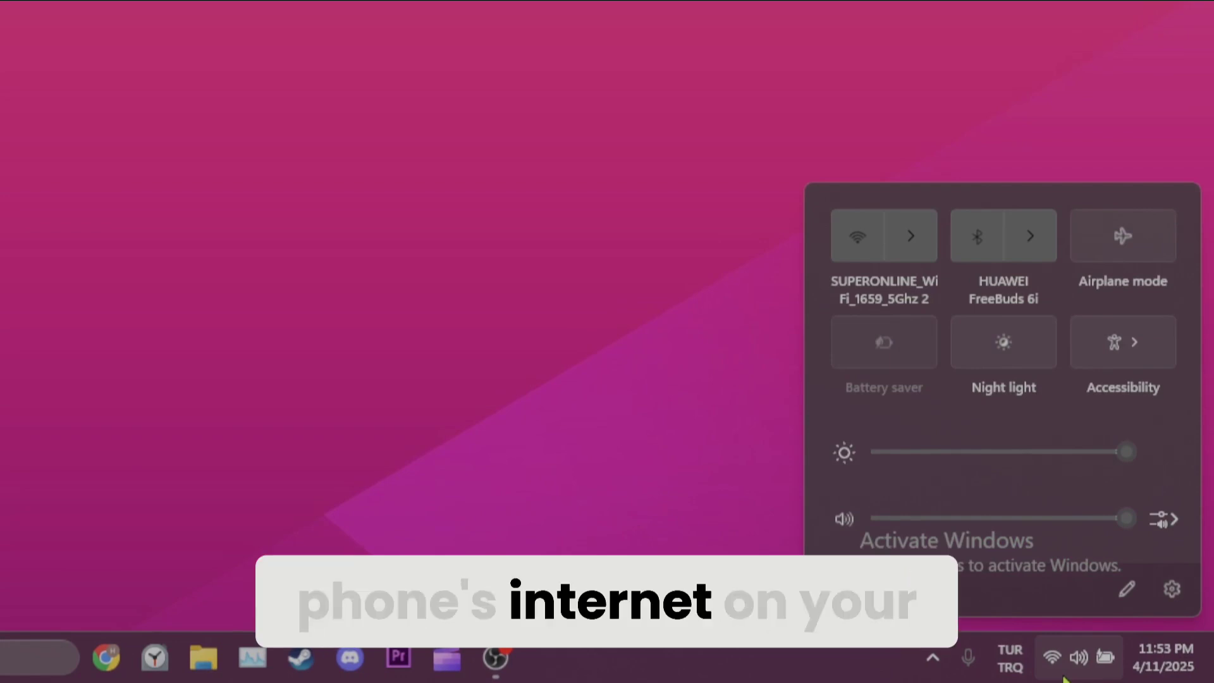
{"action": "left_click", "coordinate": [911, 238]}
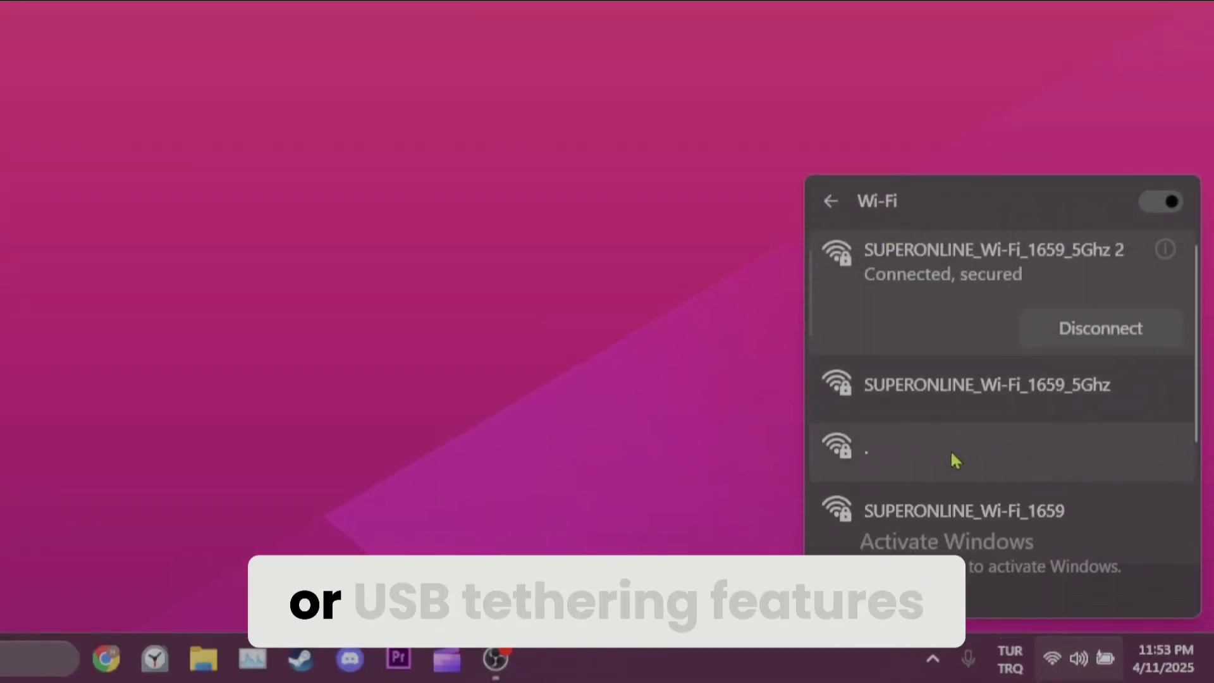
{"action": "left_click", "coordinate": [951, 454]}
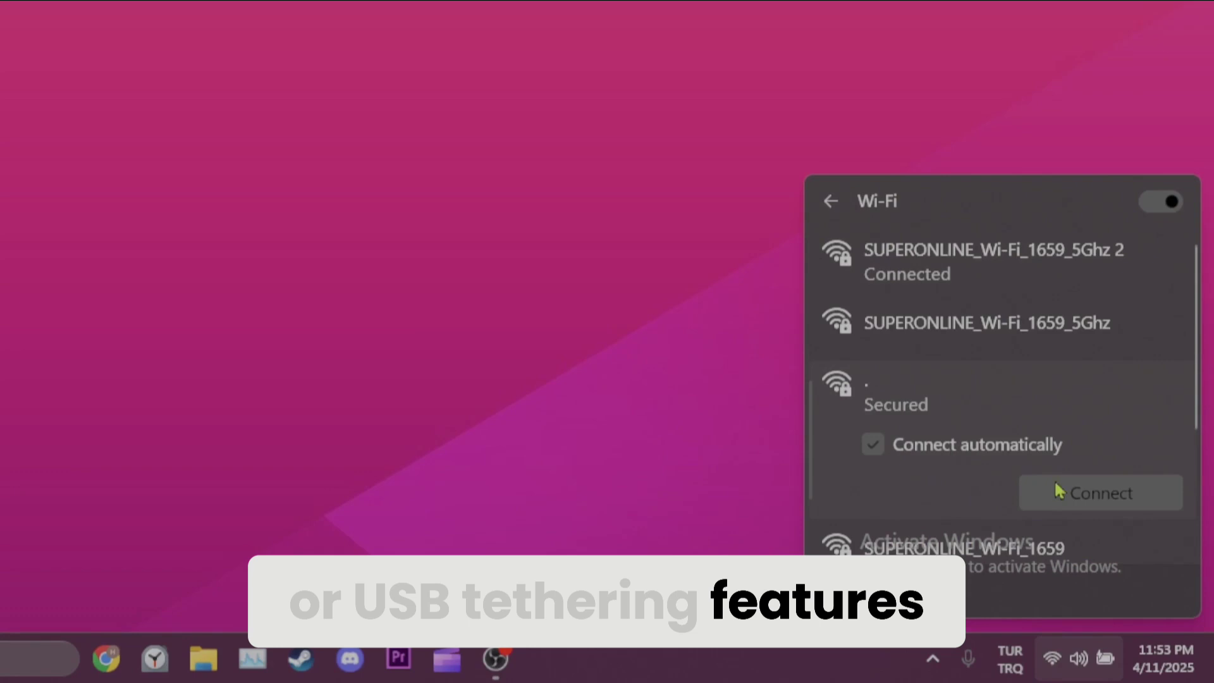
{"action": "left_click", "coordinate": [1077, 492]}
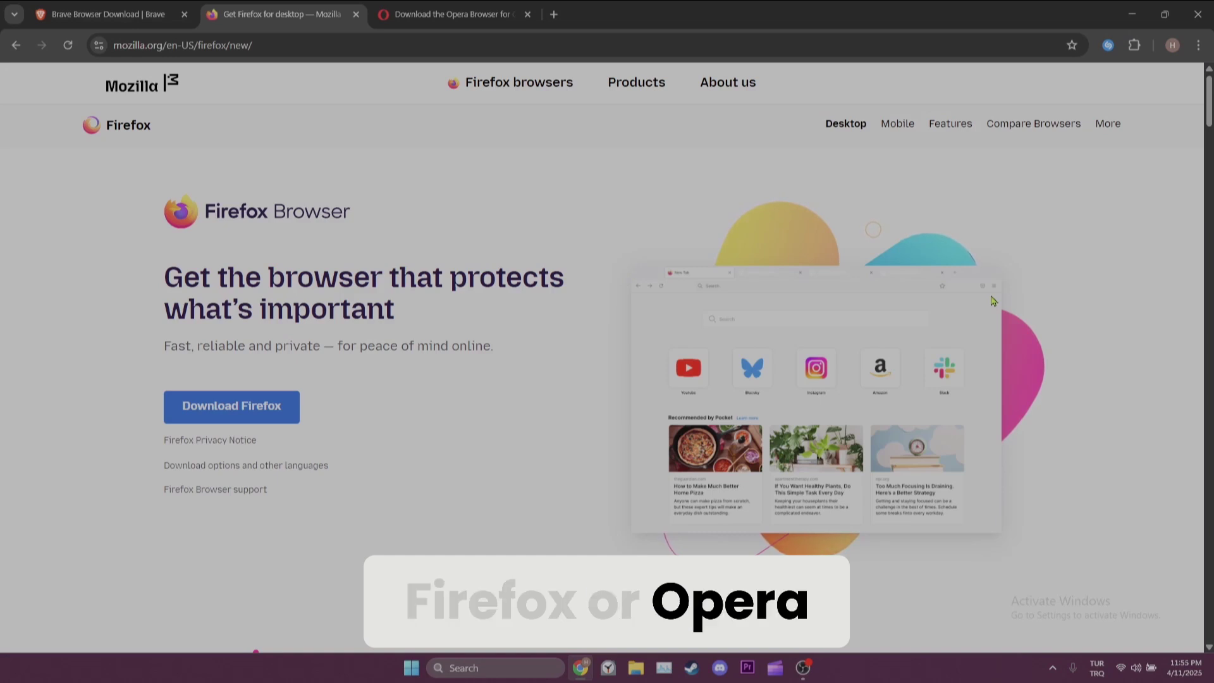
Switch tabs to display the Opera download page
{"action": "key", "text": "ctrl+Tab"}
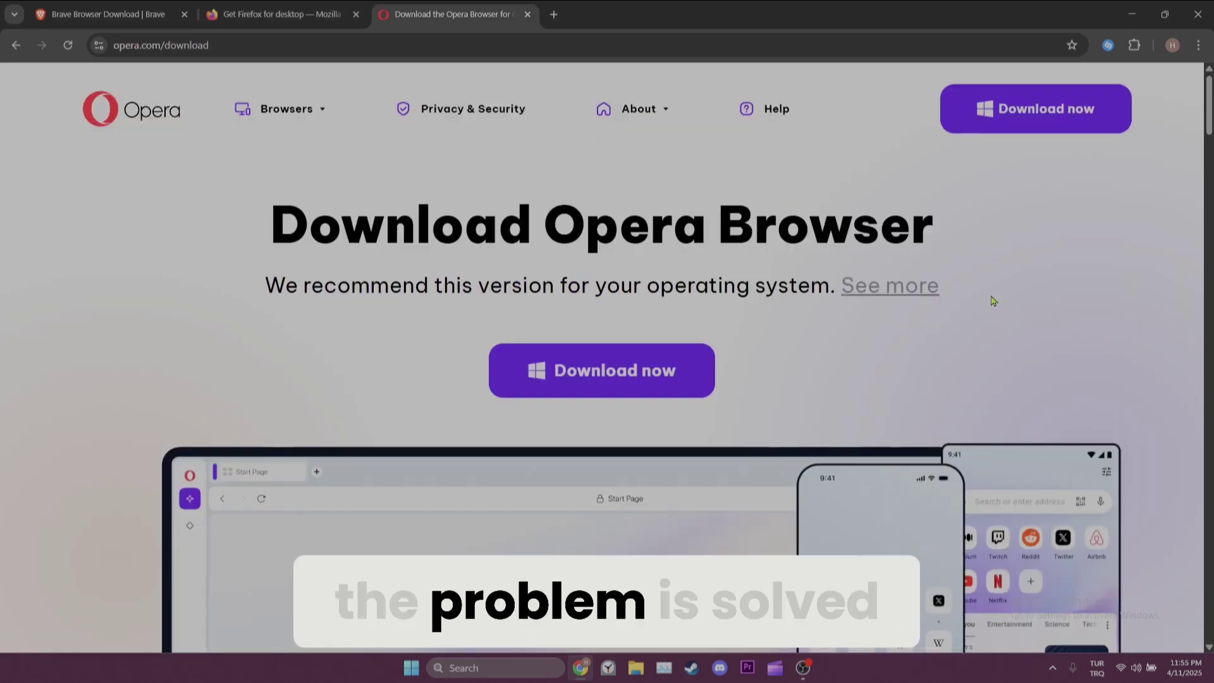
Show the empty Windows desktop with Win+D
{"action": "key", "text": "super+d"}
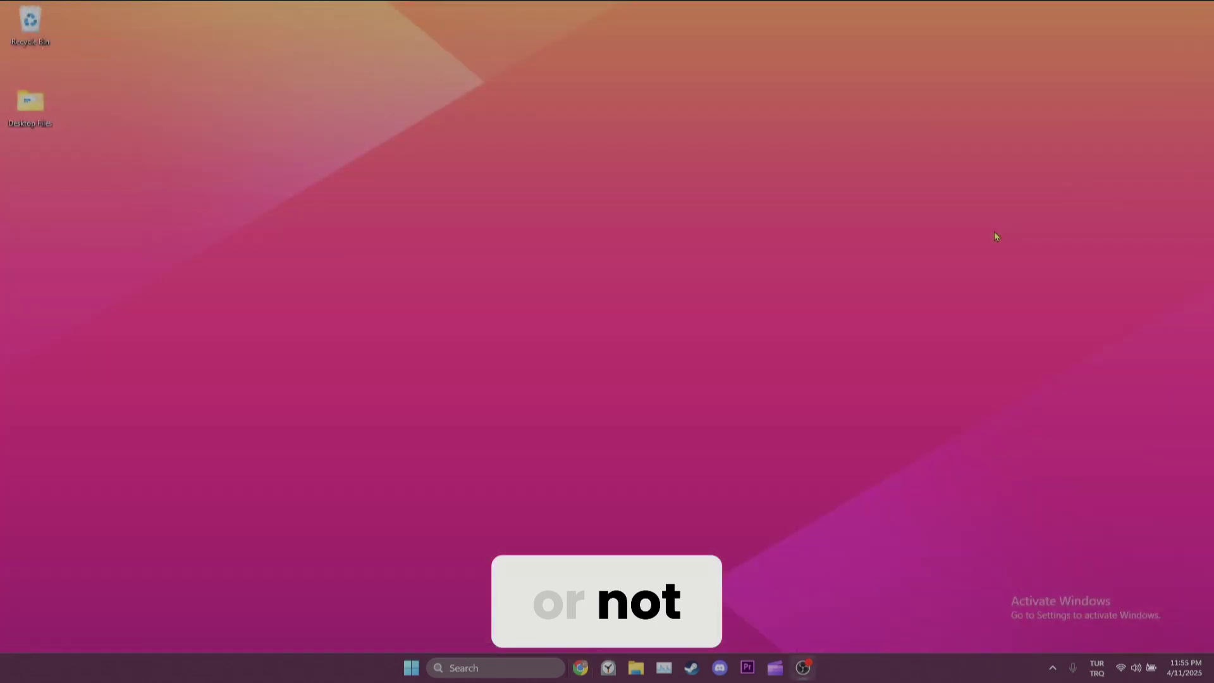